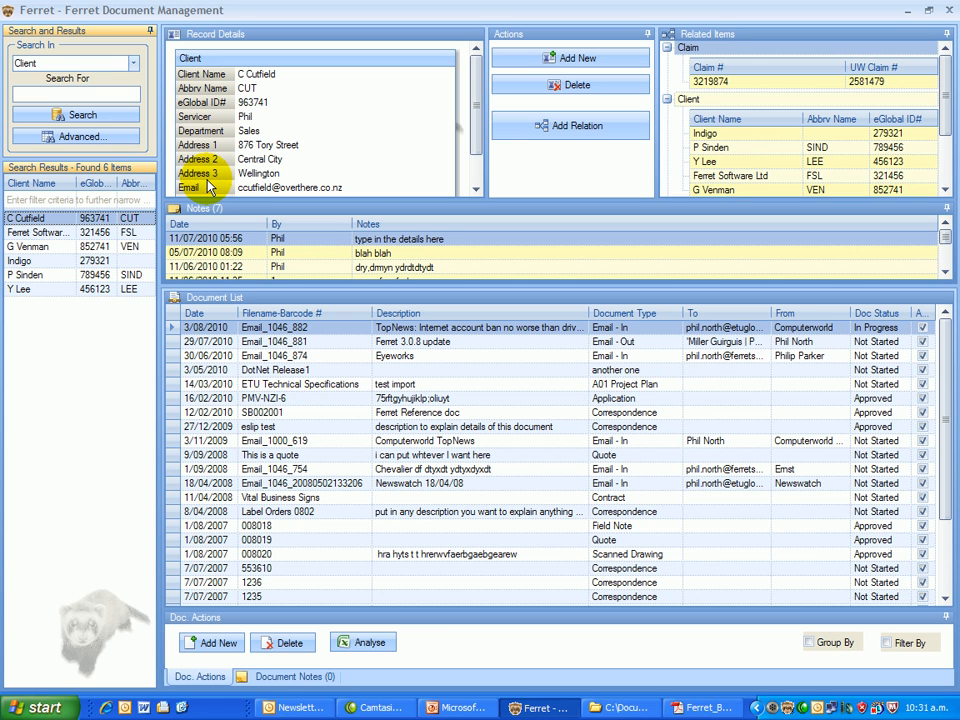
Review the record types available for searching and the fields of the advanced client search.
left_click(133, 64)
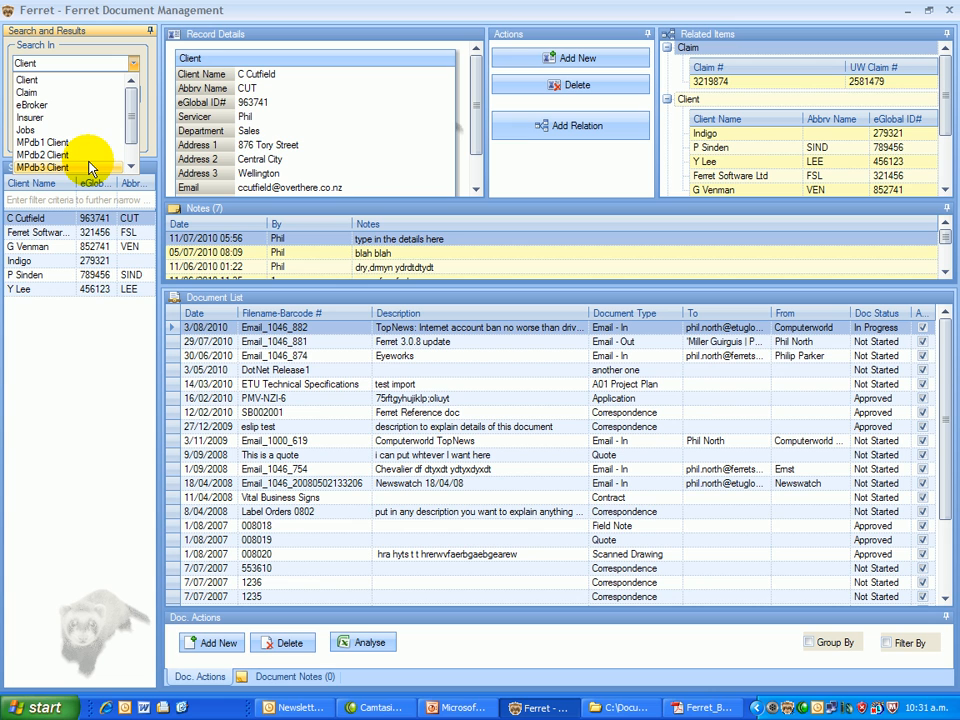
left_click(330, 125)
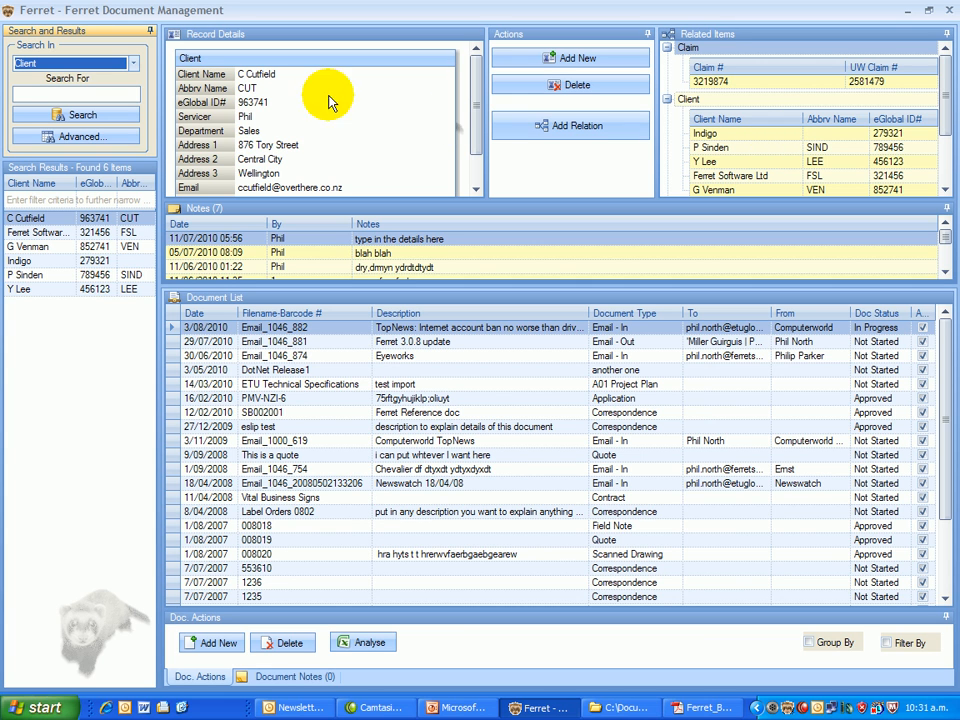
left_click(125, 63)
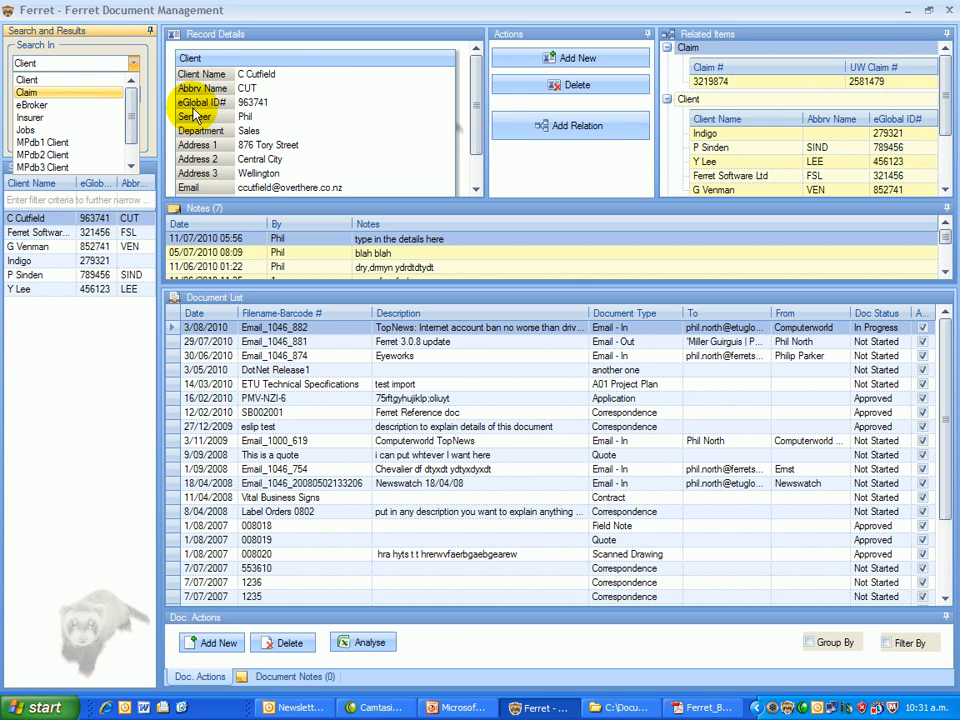
left_click(342, 118)
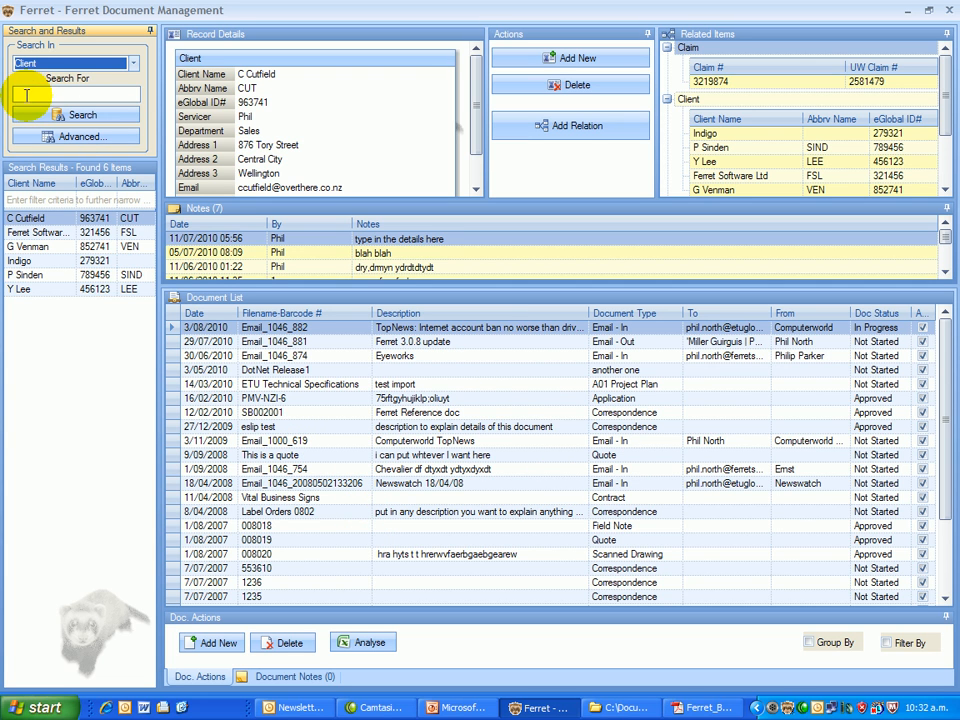
left_click(47, 136)
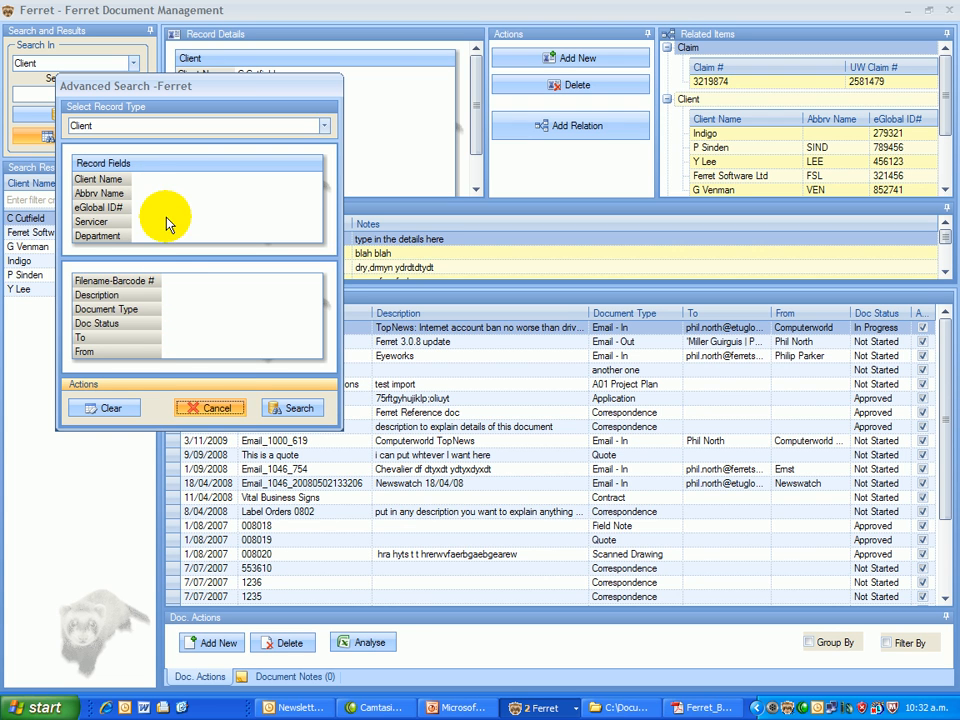
left_click(212, 410)
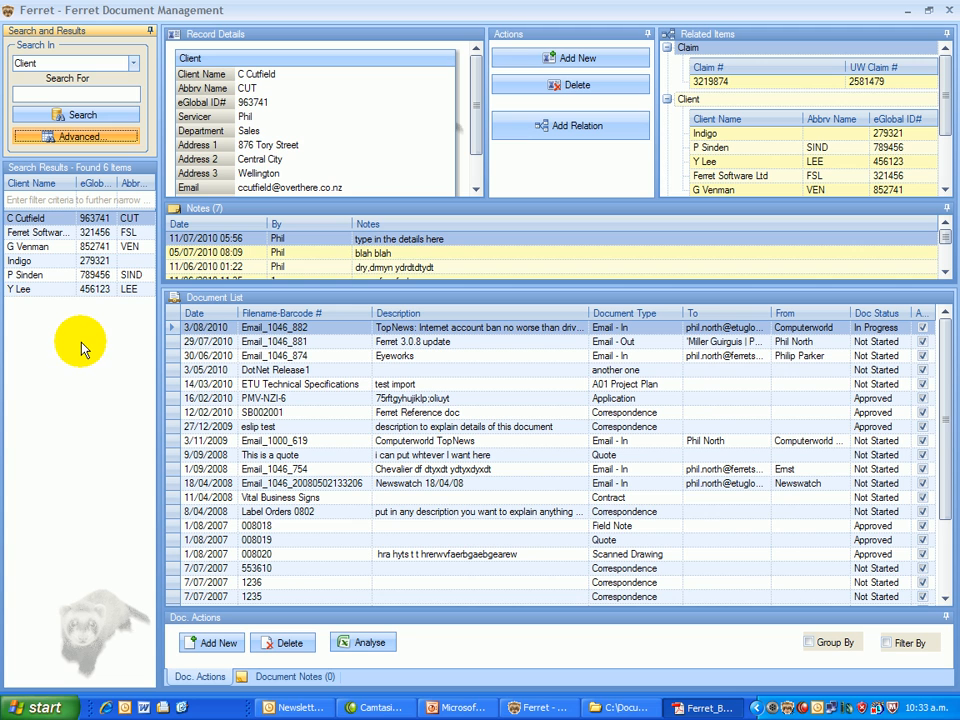
Search the Client records by the client's surname.
left_click(136, 67)
left_click(136, 68)
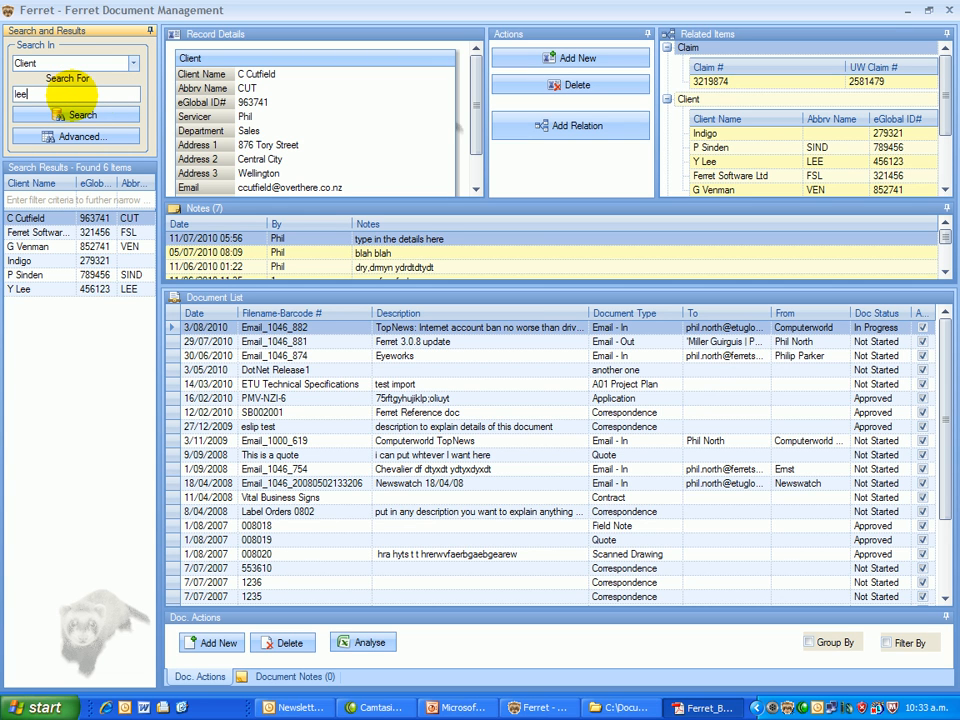
key("Return")
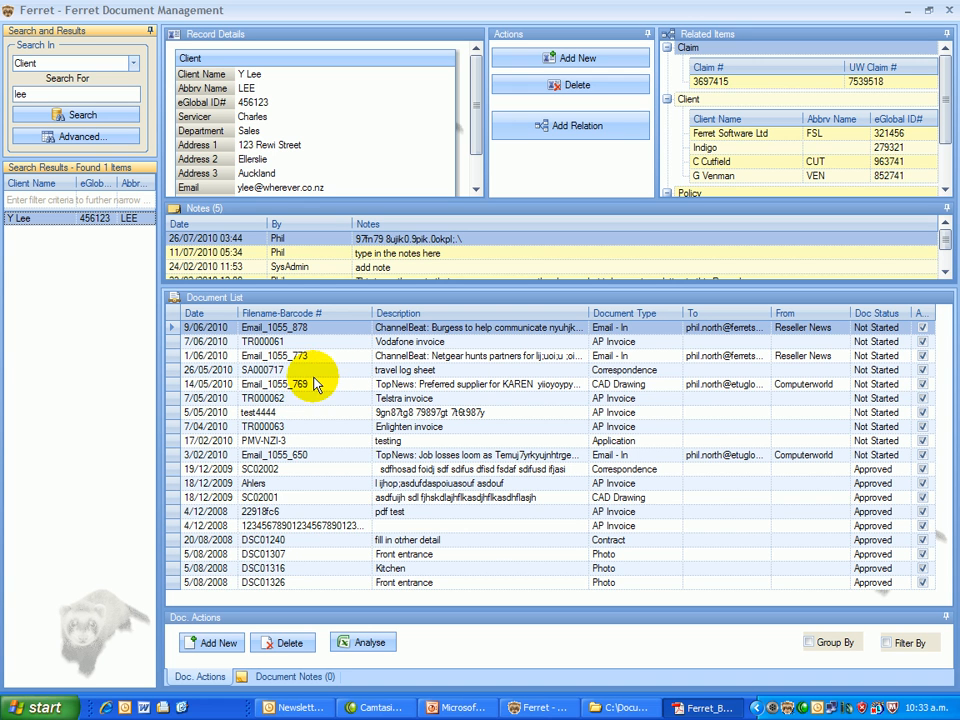
Open the Telstra invoice TR000062 from the client's document list to view it, and close it again.
left_click(285, 398)
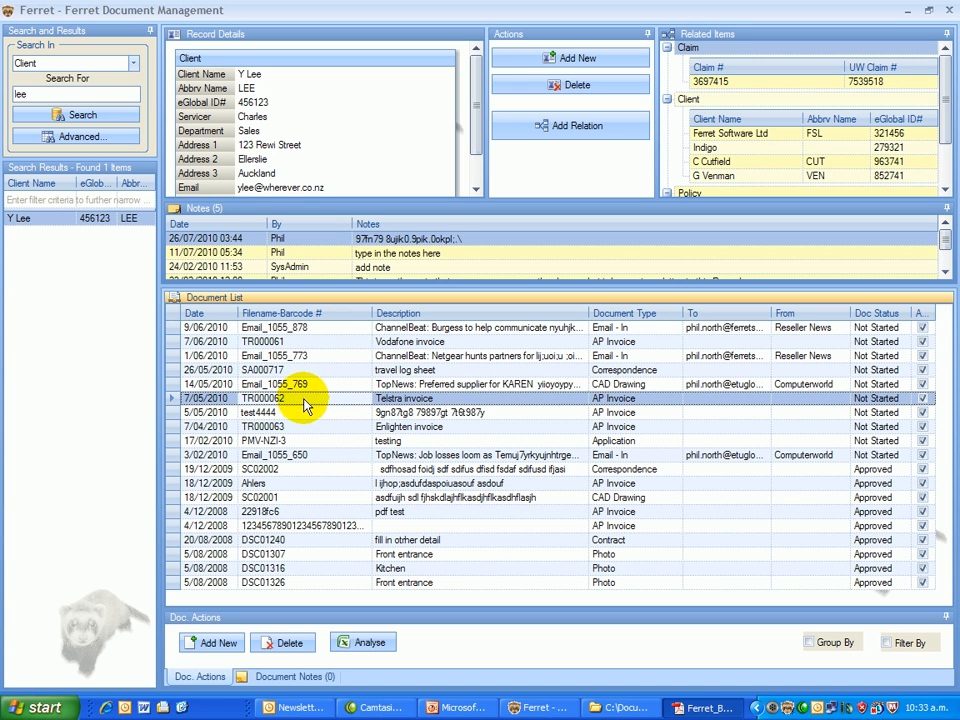
double_click(297, 398)
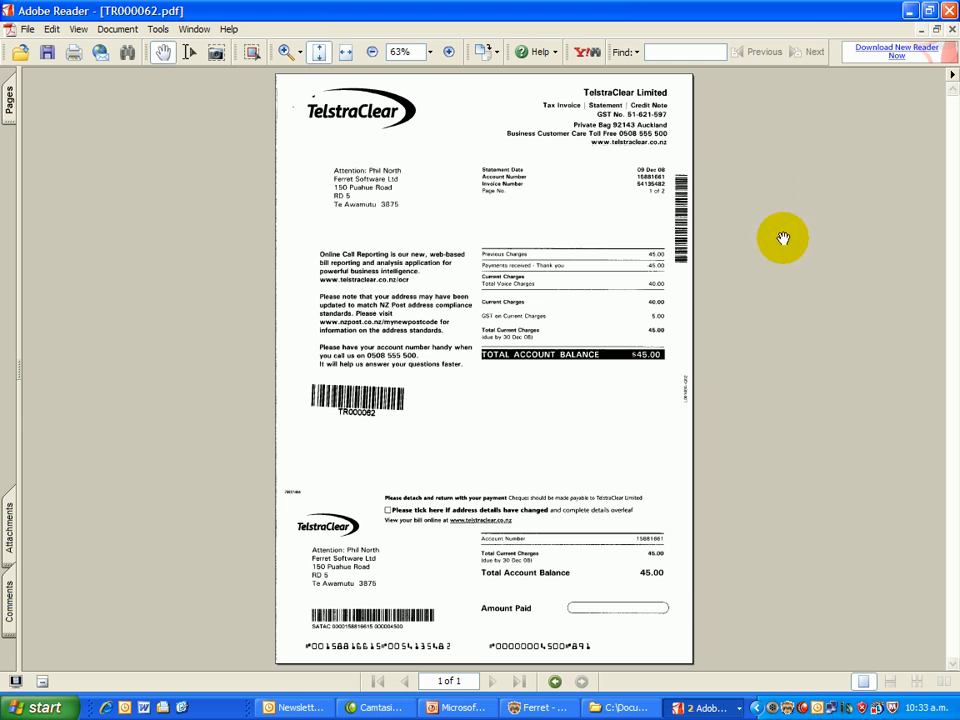
left_click(949, 10)
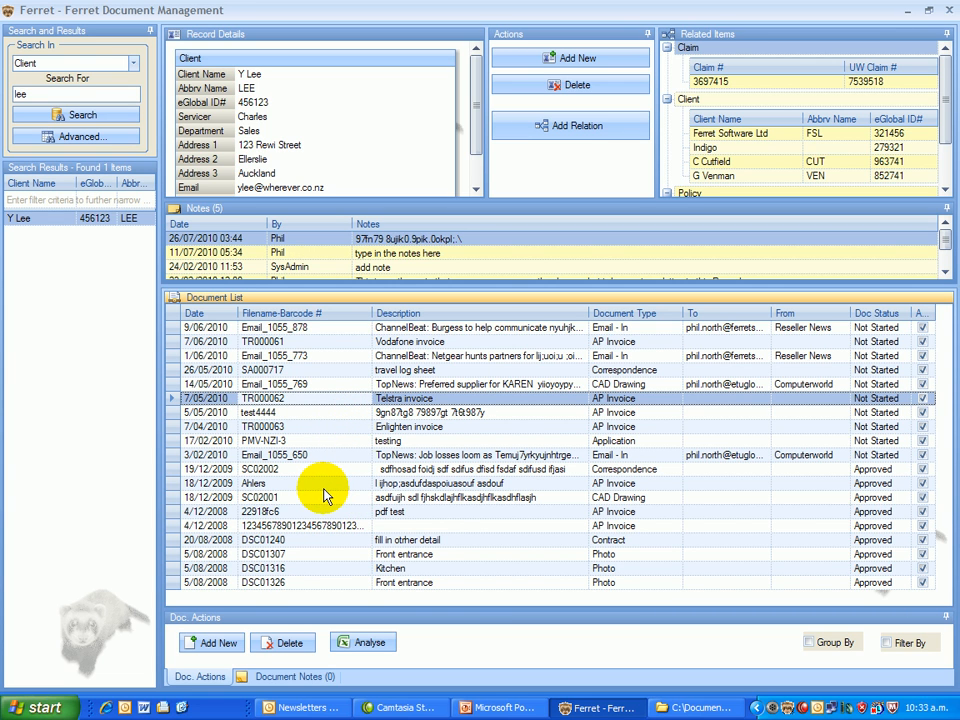
Switch to Outlook, add the email "TopNews: Government to shave $5m off civil service mobile bill" to the client's Ferret record and delete it from Outlook.
left_click(282, 706)
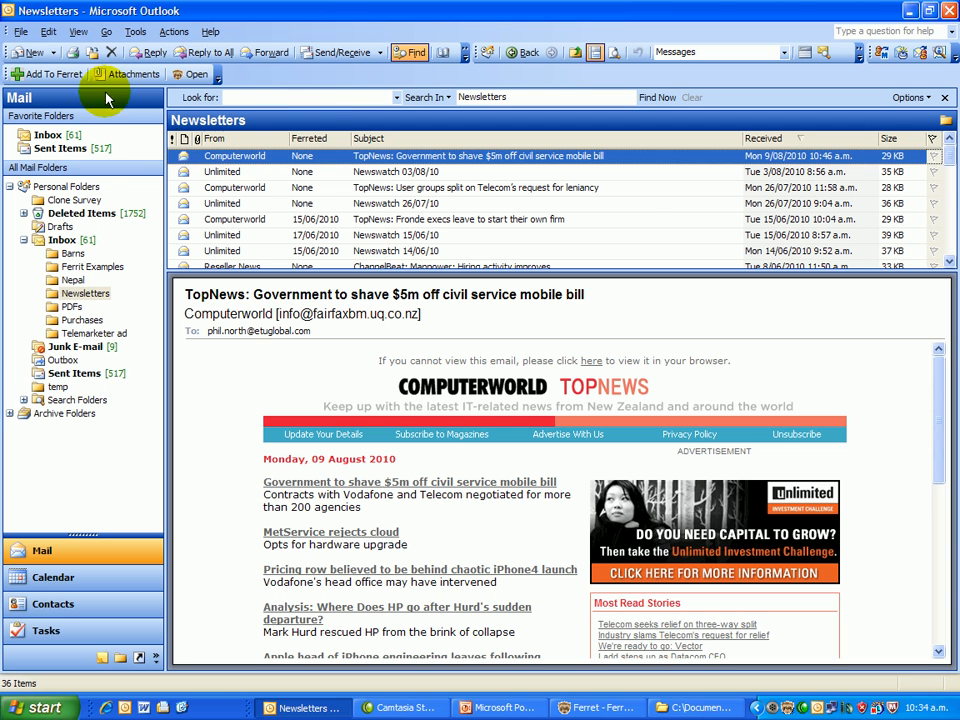
left_click(45, 75)
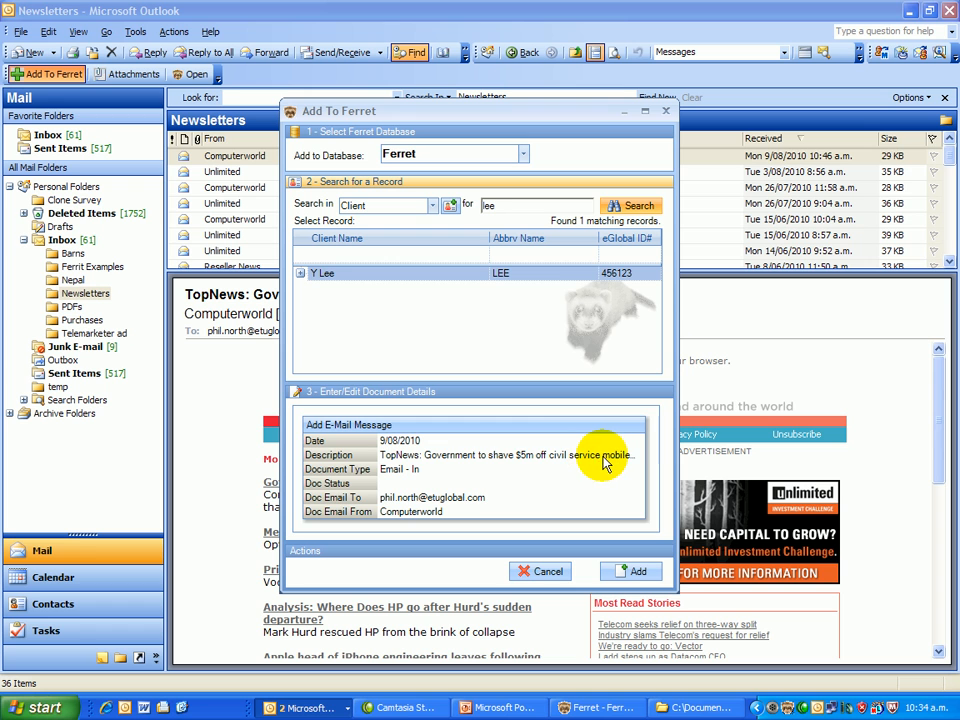
left_click(627, 575)
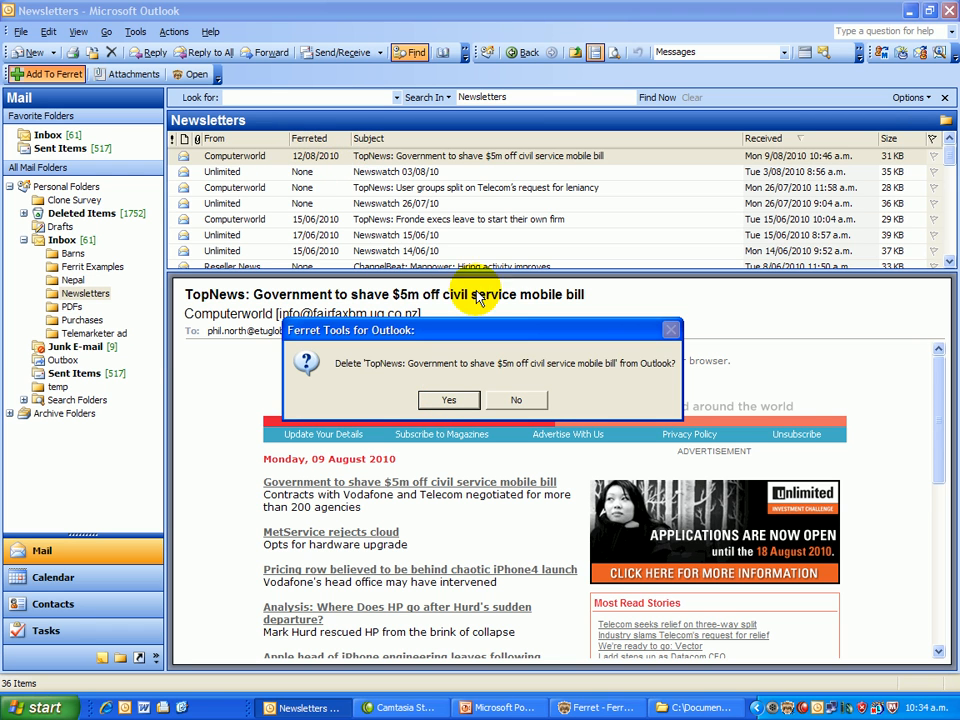
left_click(446, 399)
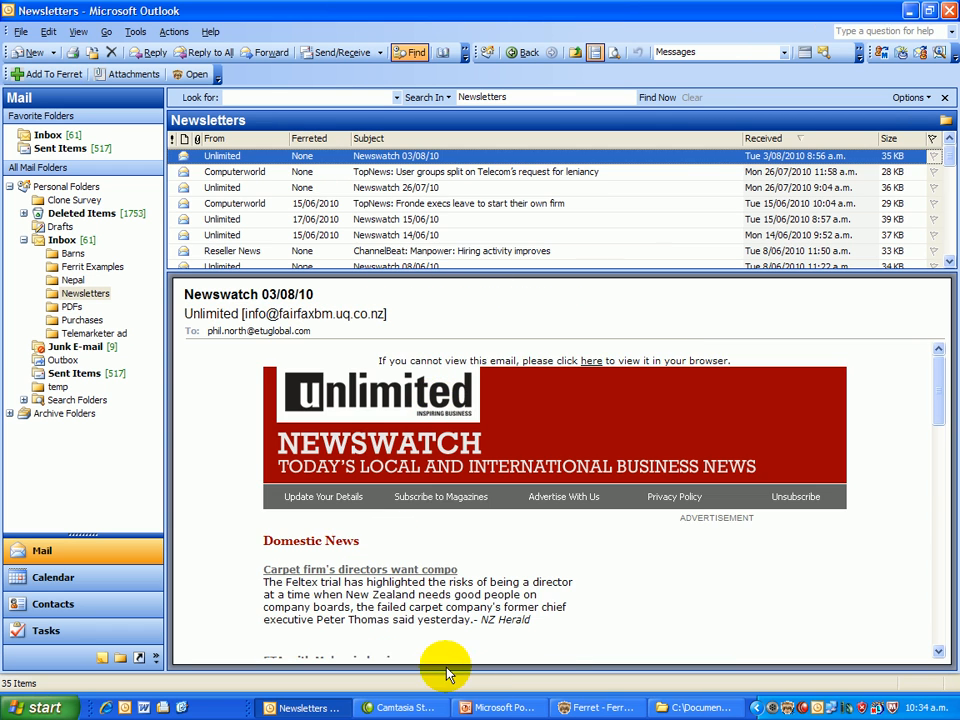
Switch to Ferret, view the filed TopNews email from the client's document list, close it and return to Ferret.
left_click(576, 705)
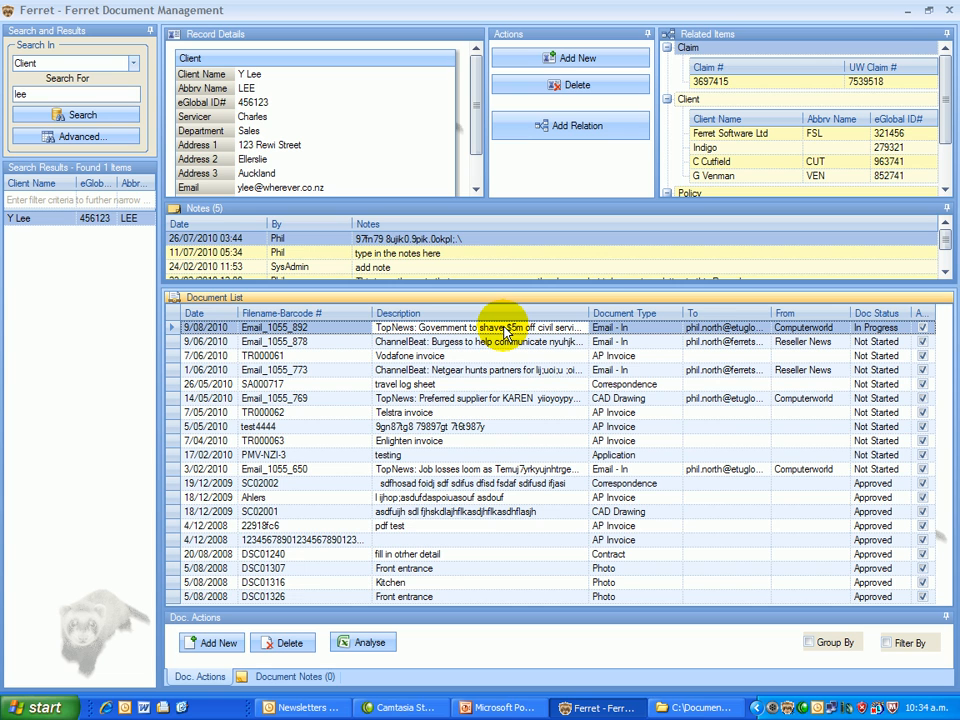
double_click(413, 329)
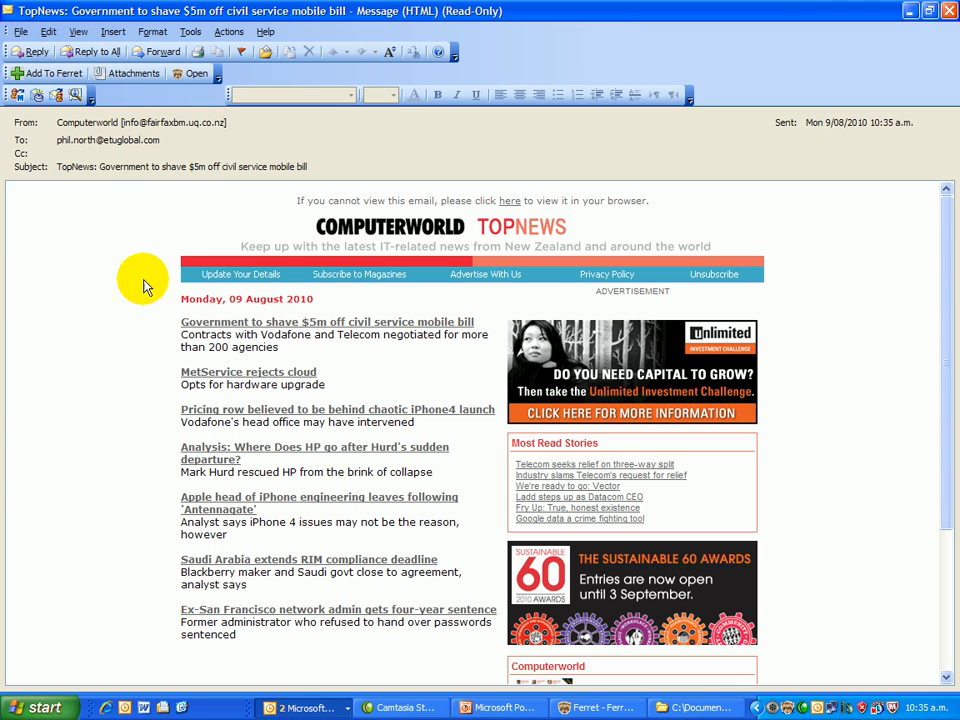
left_click(949, 14)
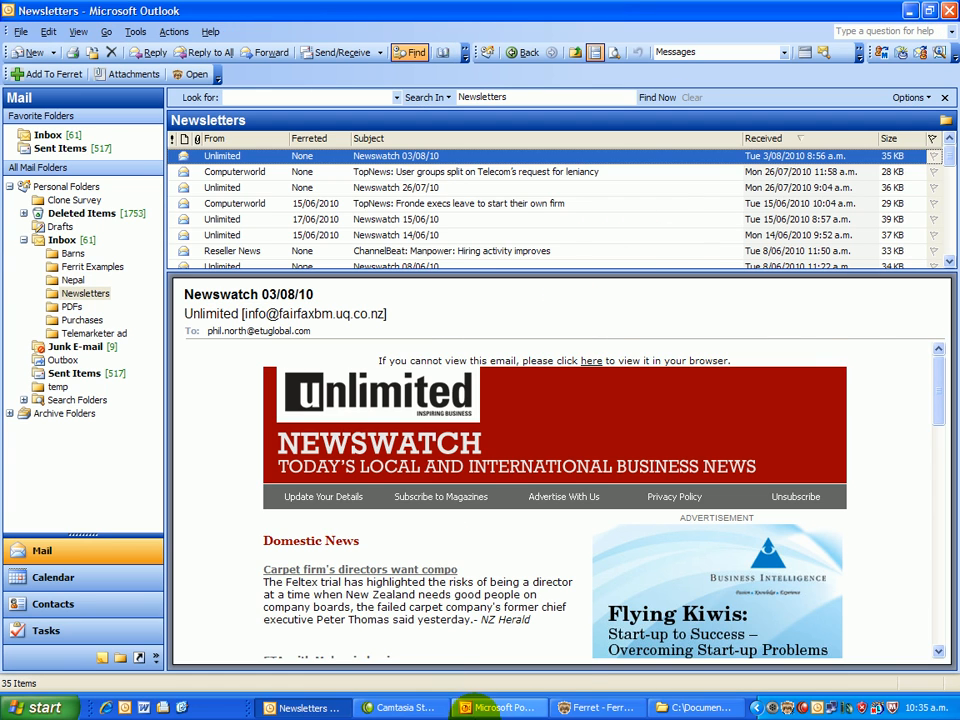
left_click(579, 712)
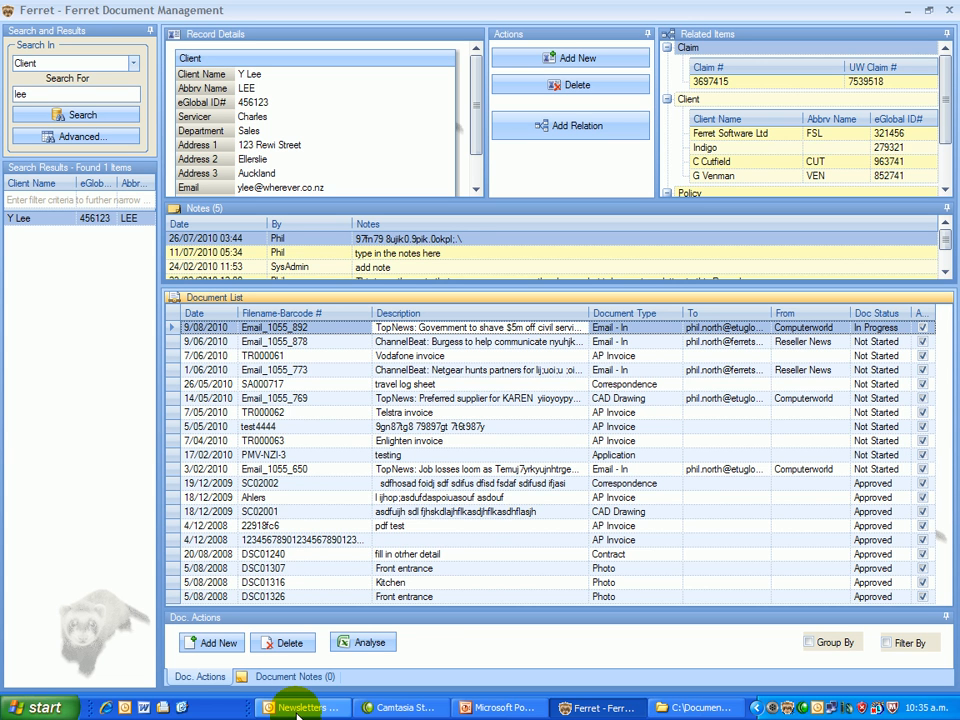
Switch to Outlook and examine the Add To Ferret form for the "Newswatch 03/08/10" email, closing it without adding the message.
left_click(297, 710)
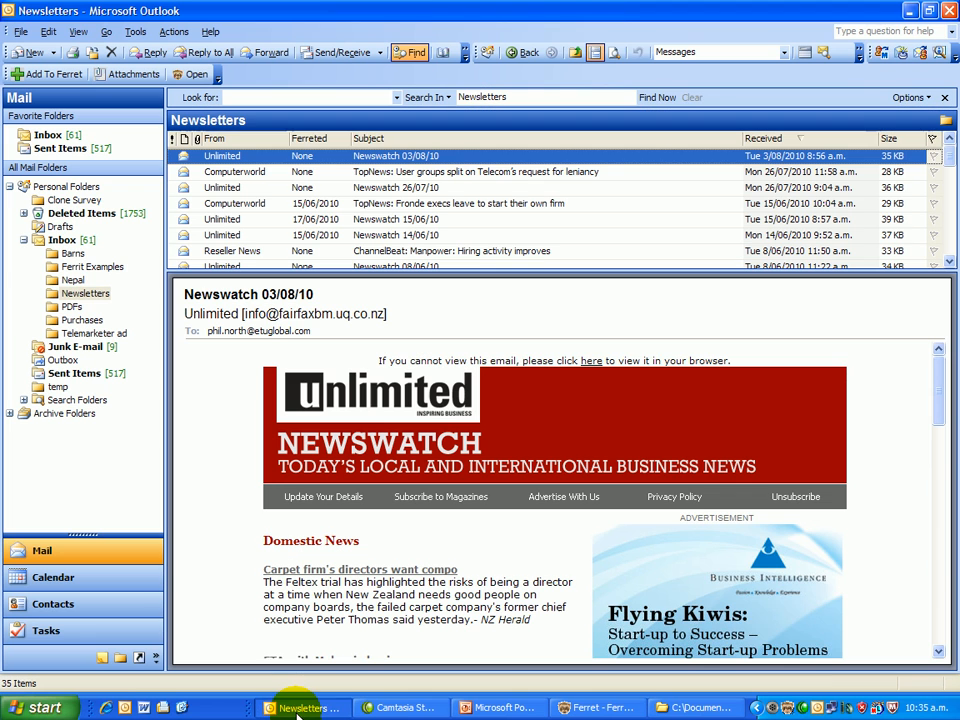
left_click(34, 75)
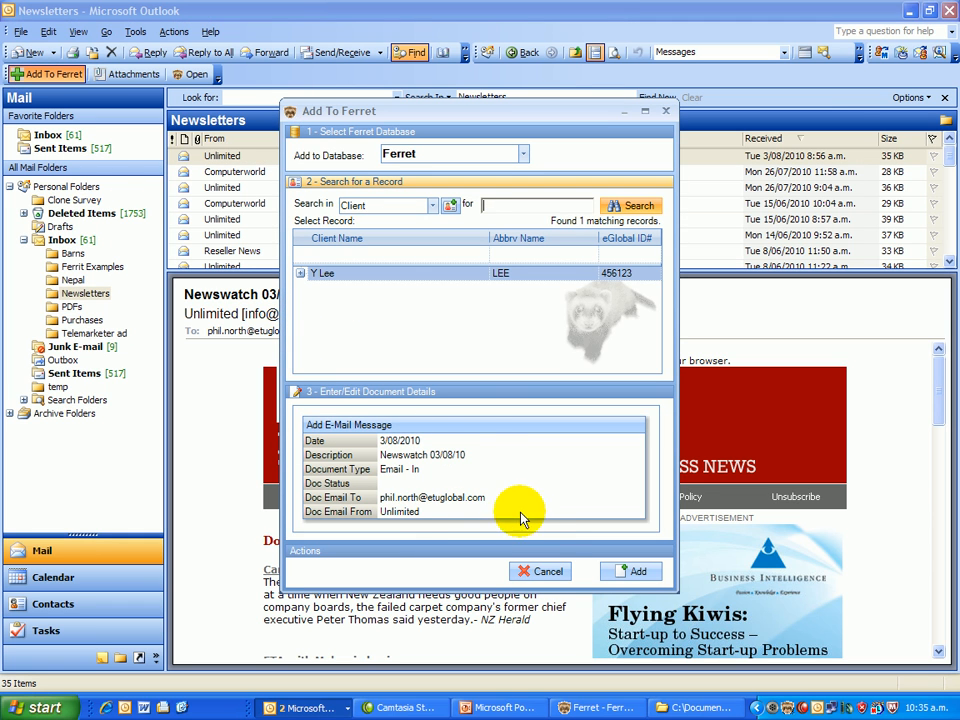
left_click(548, 574)
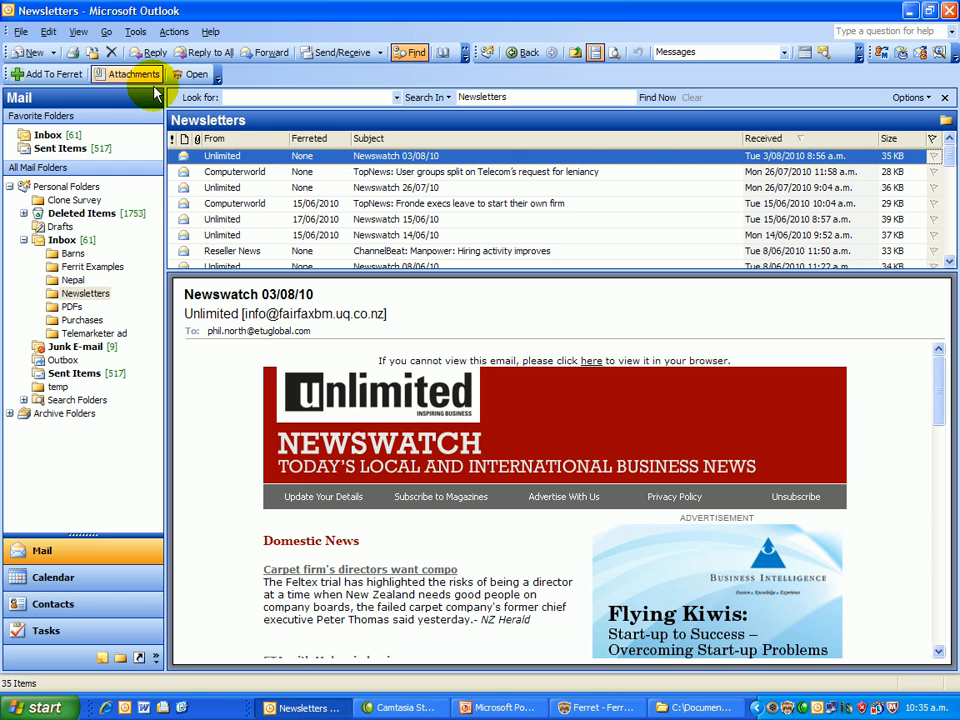
left_click(50, 74)
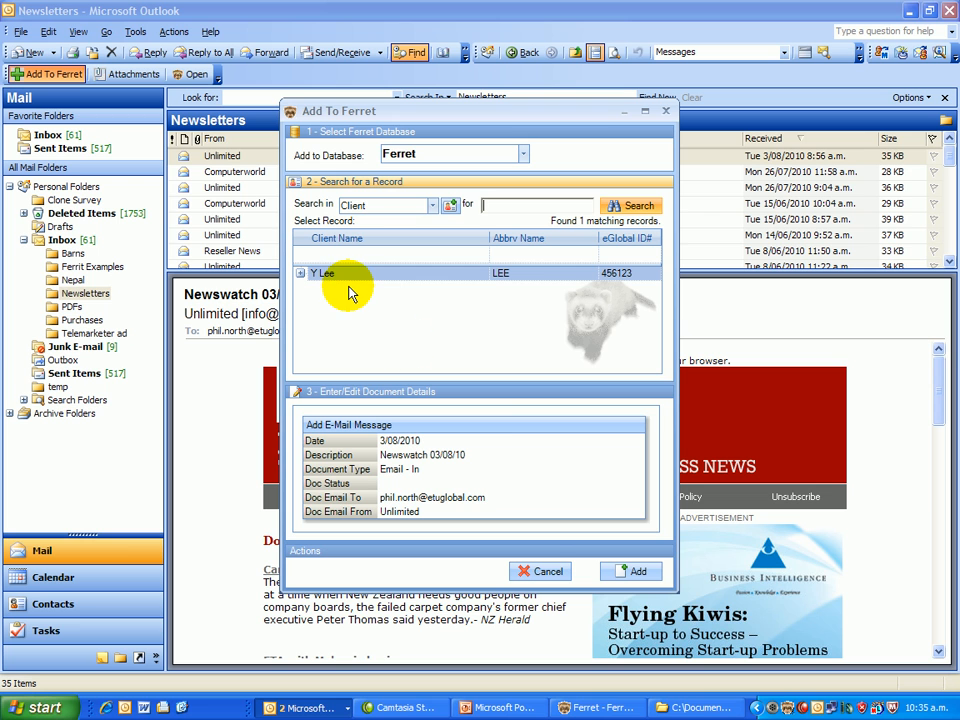
left_click(541, 573)
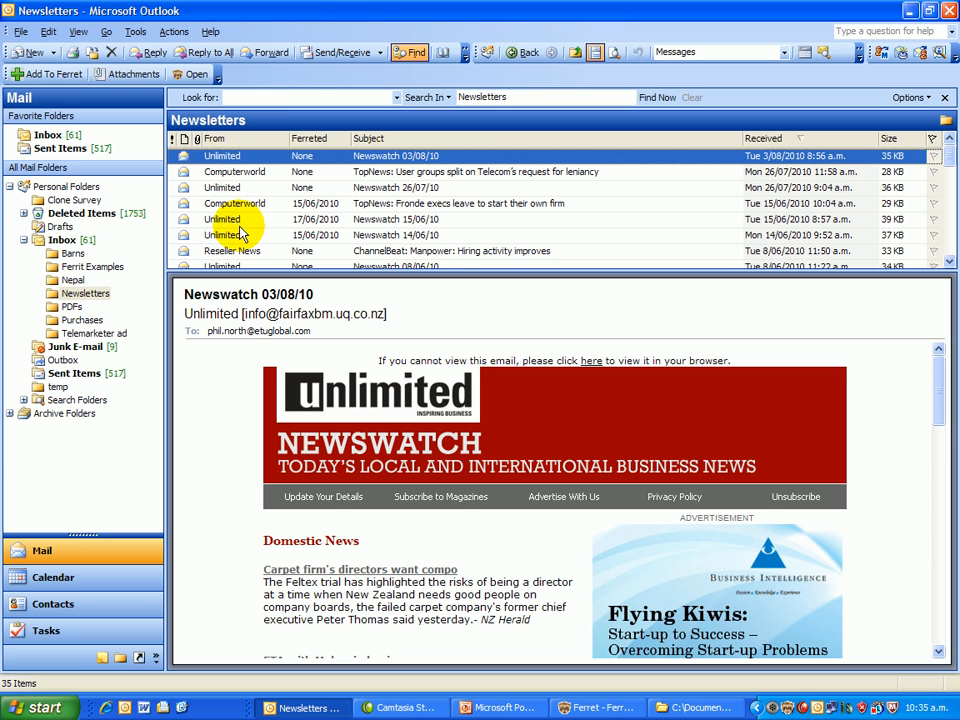
left_click(584, 707)
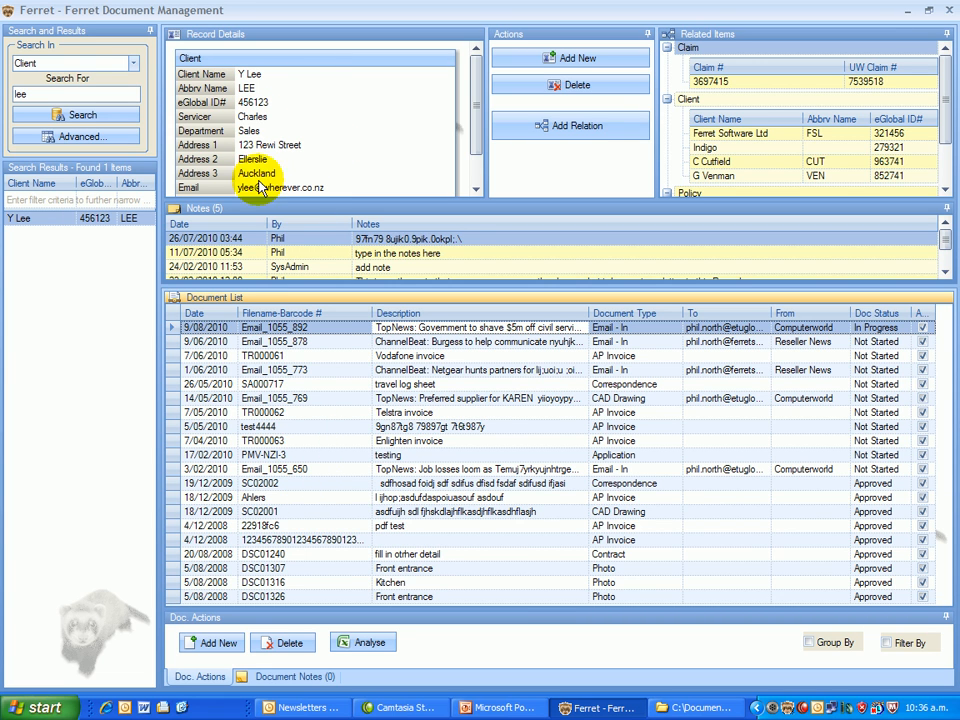
left_click(213, 641)
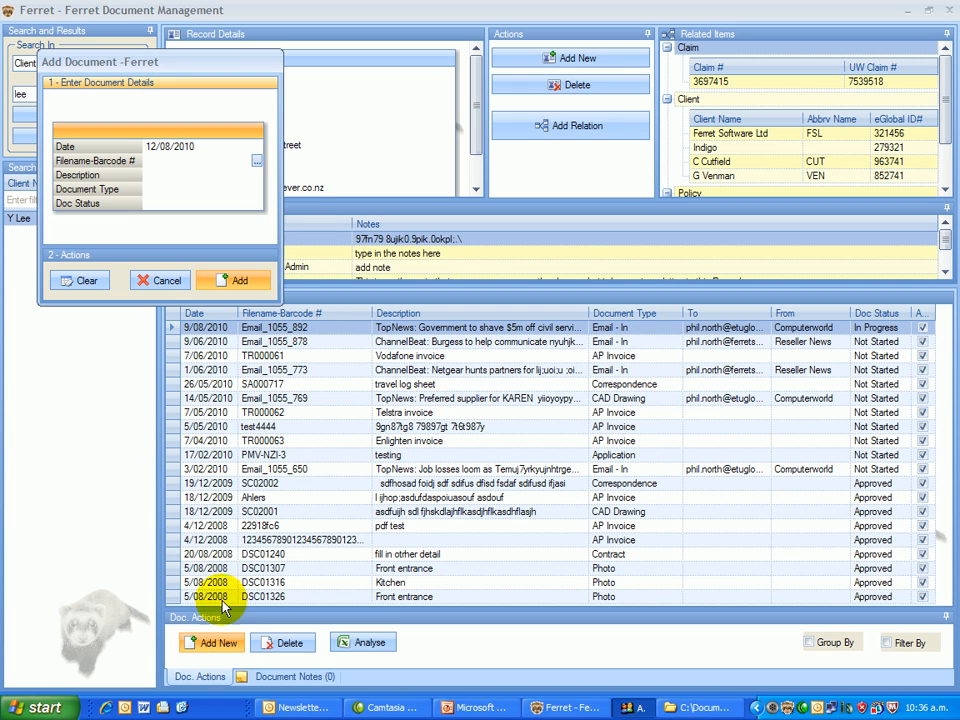
left_click(257, 165)
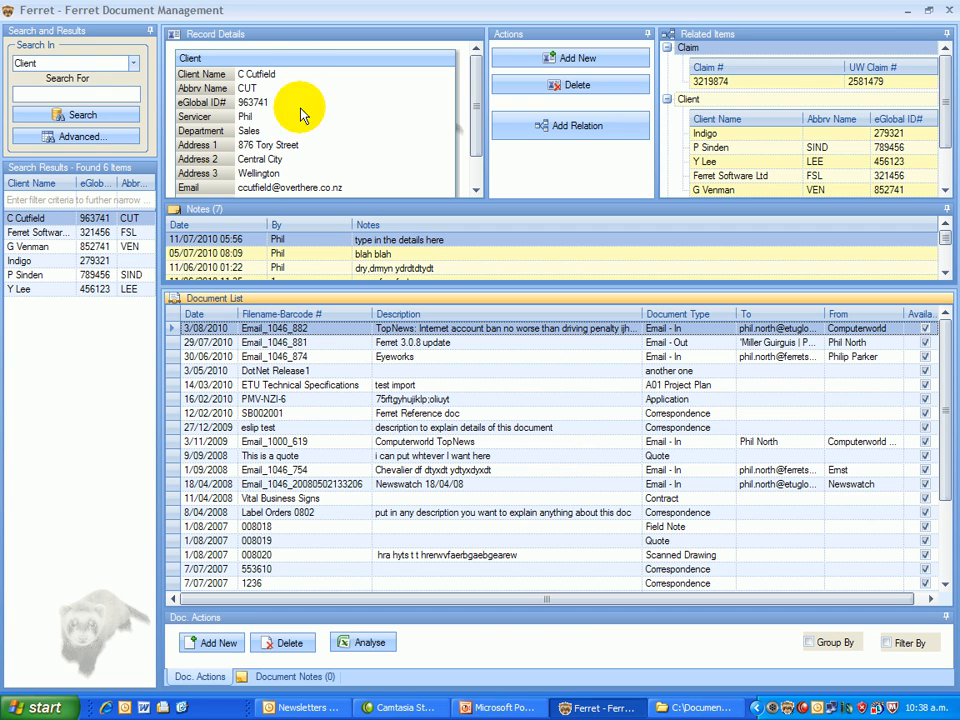
Find the client's record again by searching the Client records for the surname.
left_click(48, 95)
type("lee")
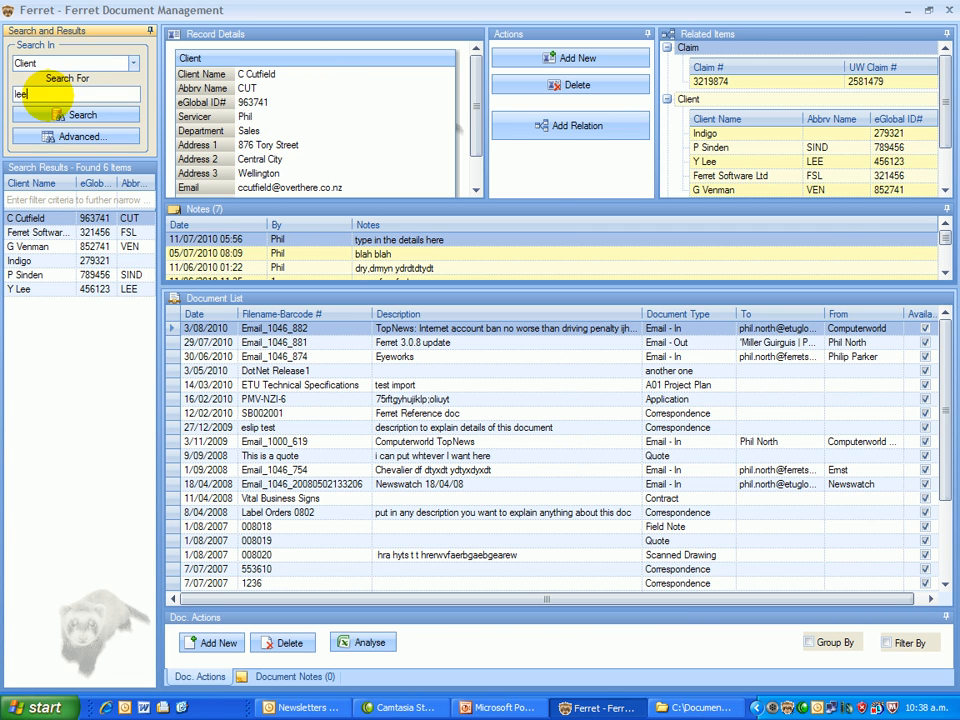
key("Return")
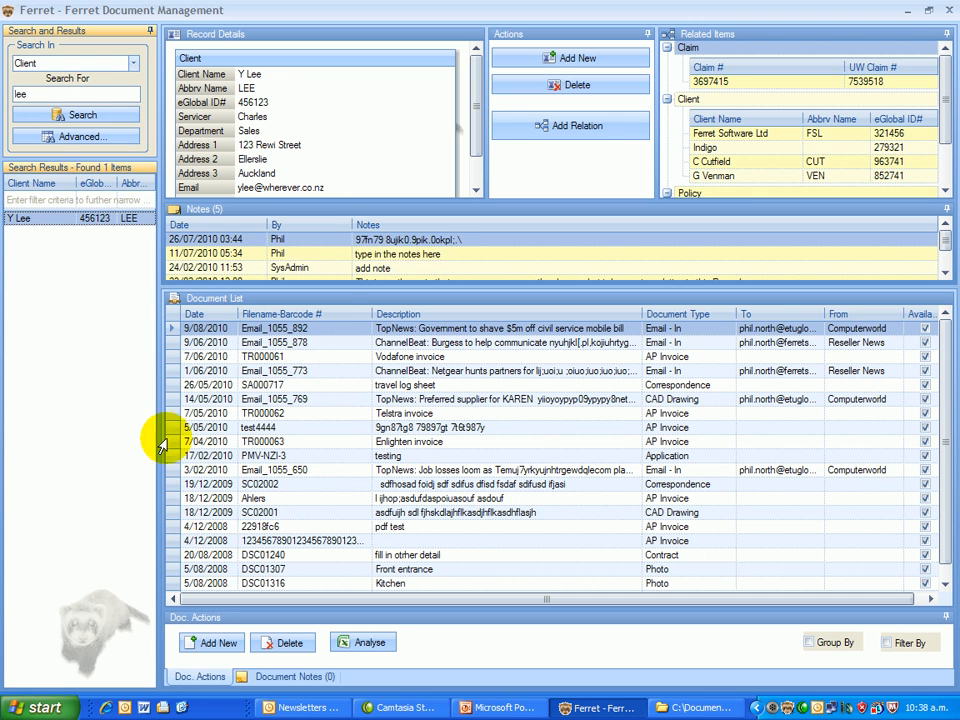
Add a document to the client with Filename-Barcode # 382743490, description "lsdfj ;alsdjfl;ksadfl;kajsd" and document type Application.
left_click(218, 643)
left_click_drag(252, 158, 455, 258)
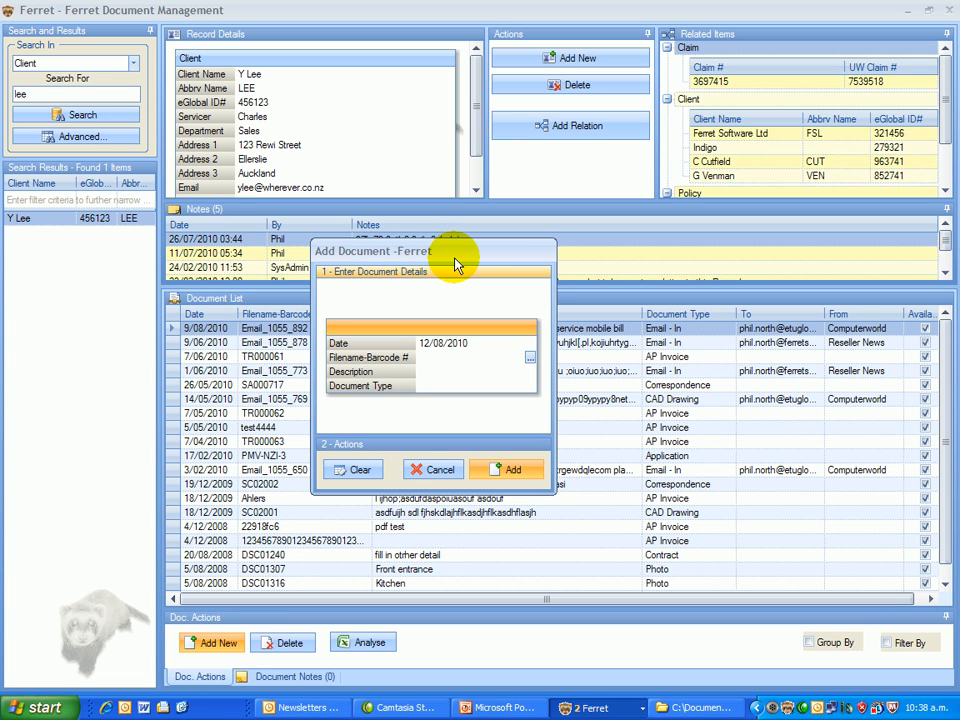
left_click(458, 358)
type("382743490")
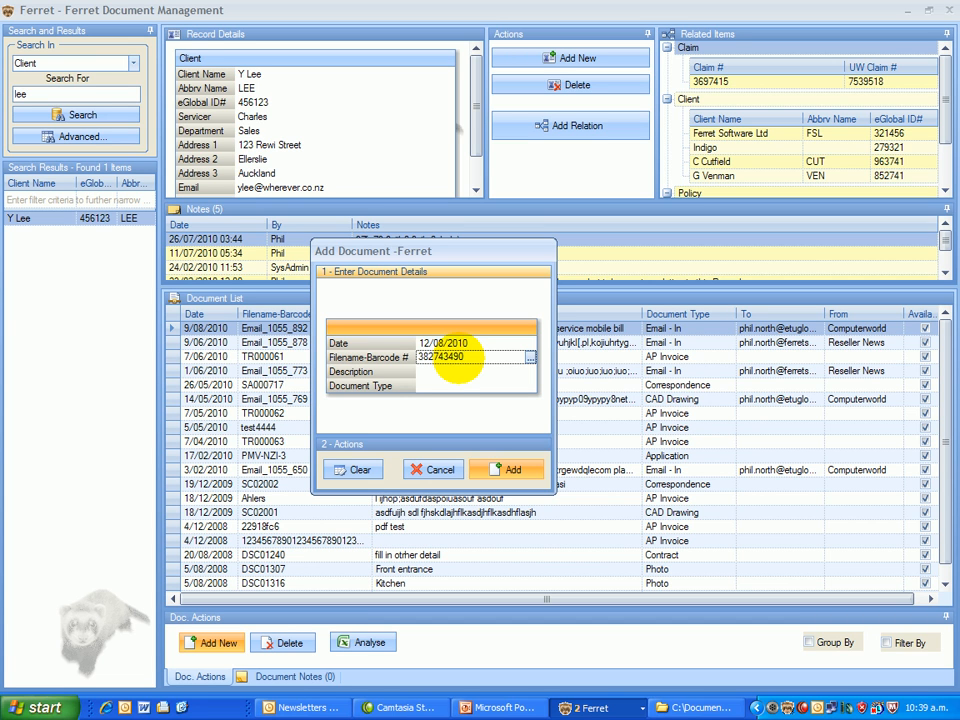
key("Tab")
type("lsdfj ;alsdjfl;ksadfl;kajsd")
key("Tab")
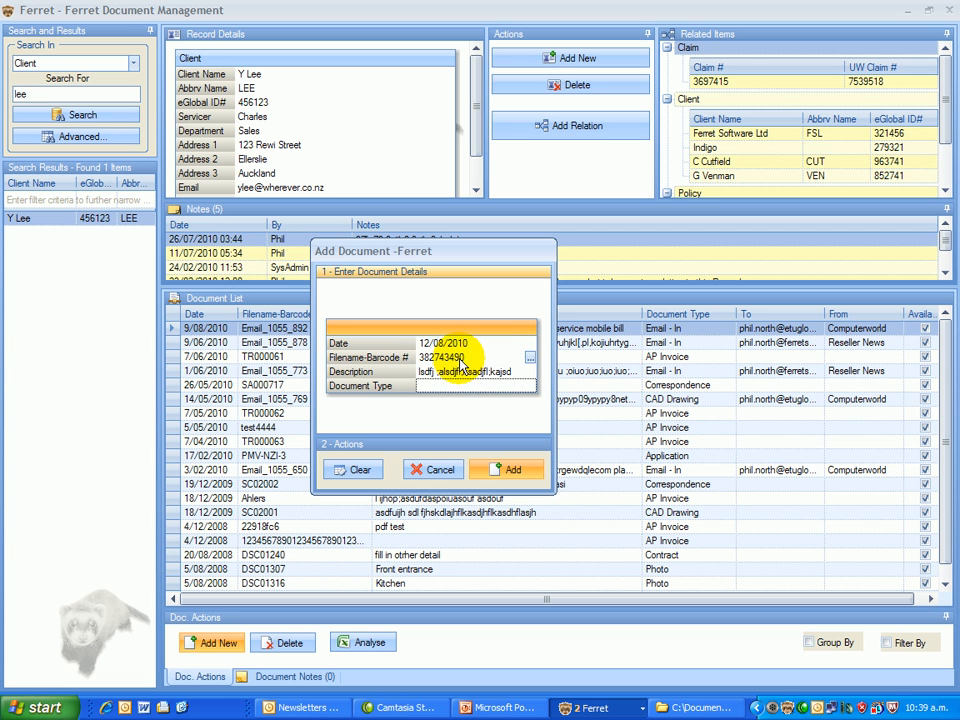
left_click(529, 387)
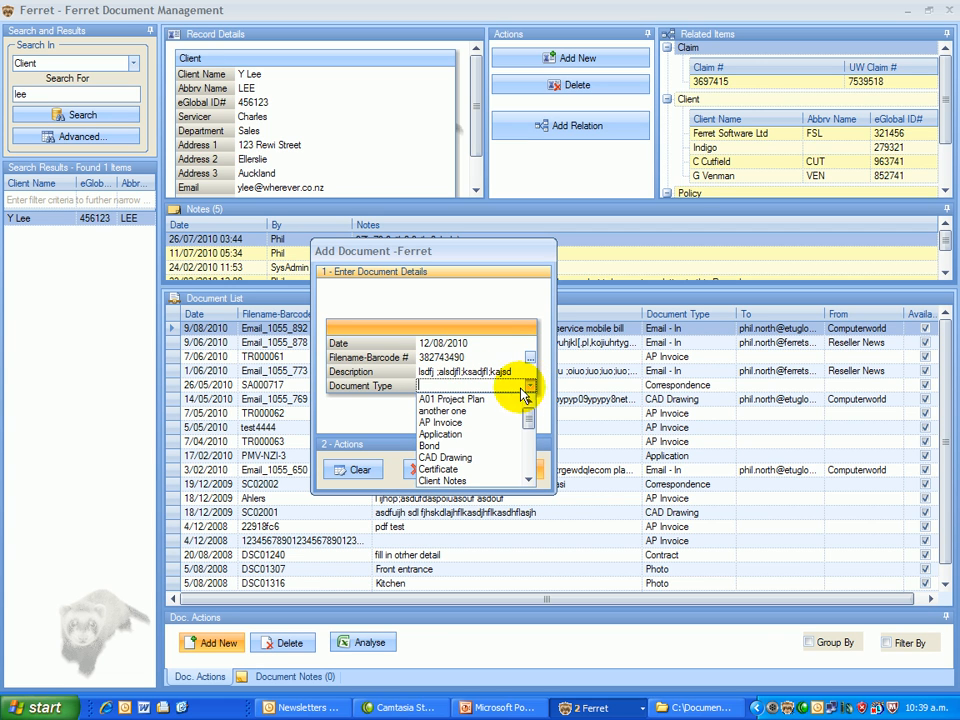
left_click(452, 434)
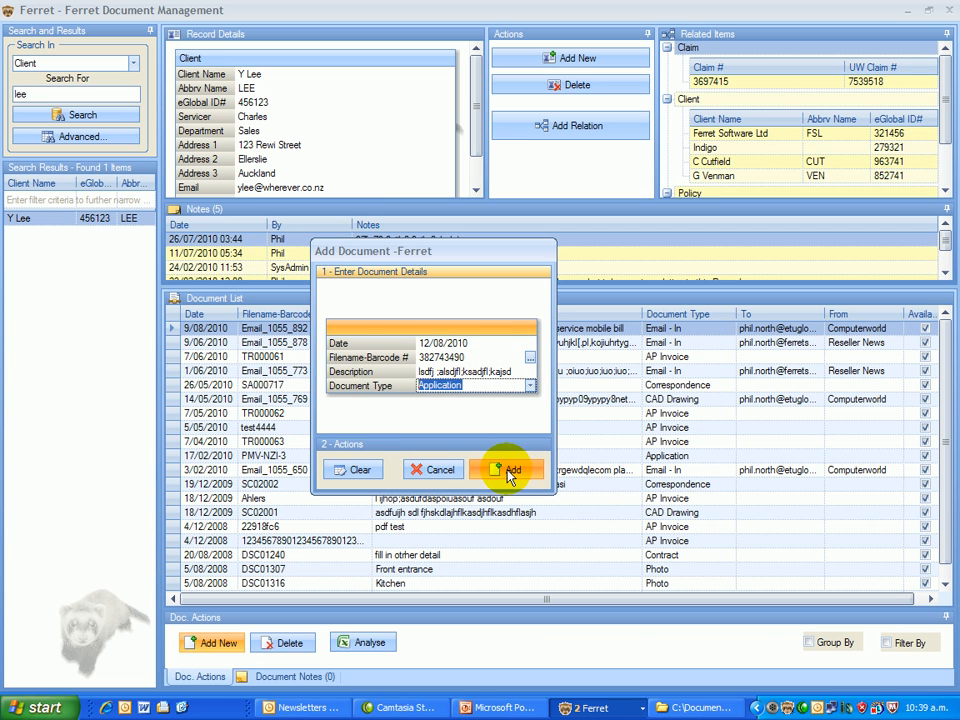
left_click(509, 474)
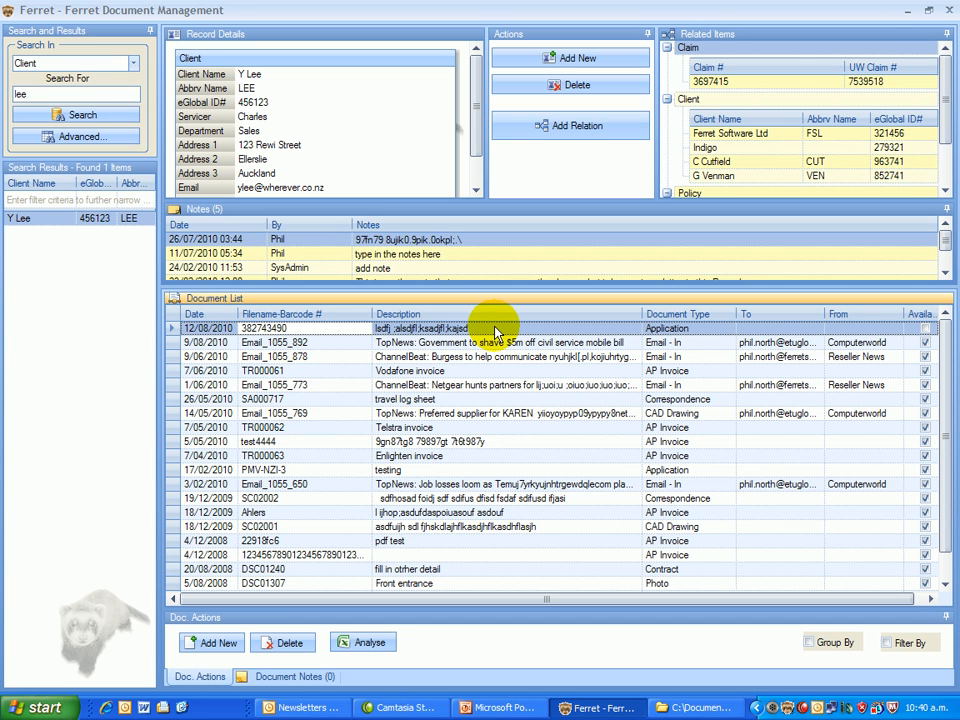
View the Vodafone invoice TR000061 from the client's document list and close it.
double_click(440, 372)
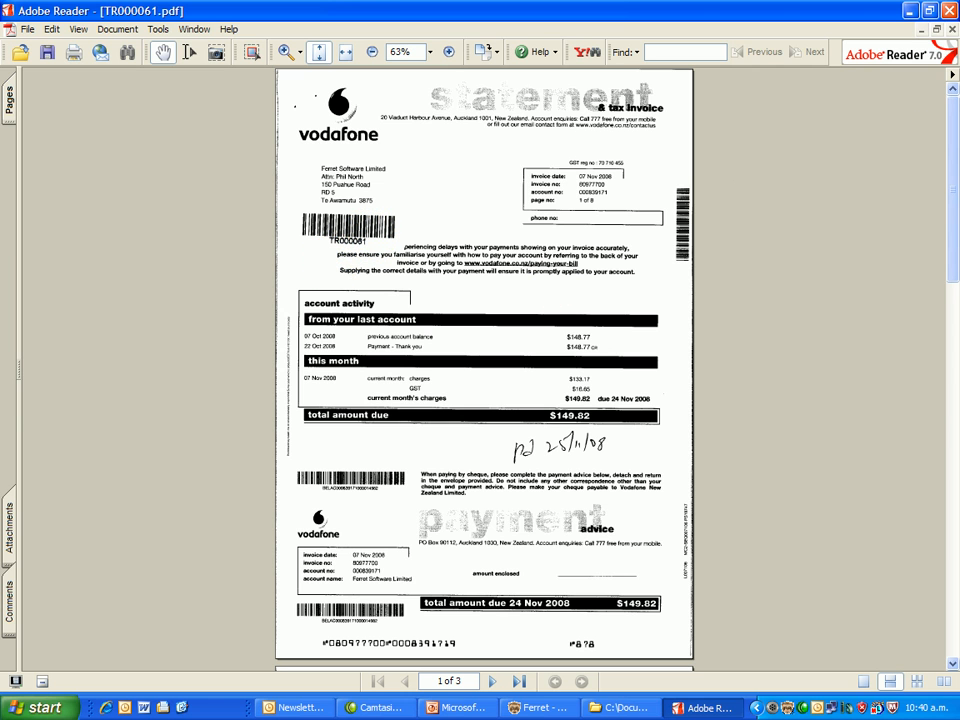
left_click(947, 11)
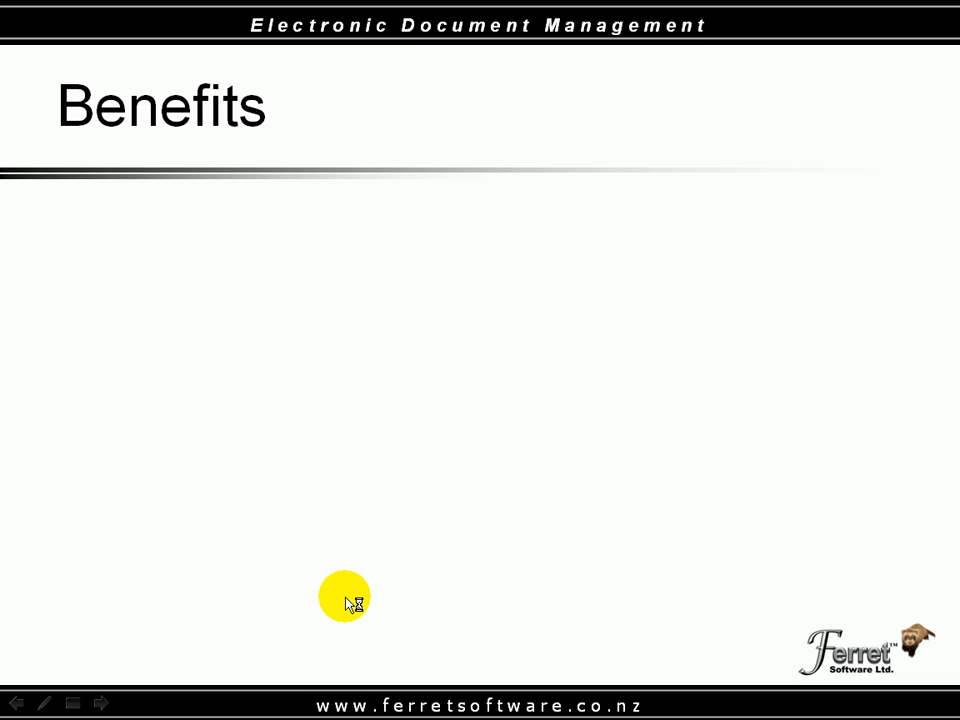
left_click(345, 597)
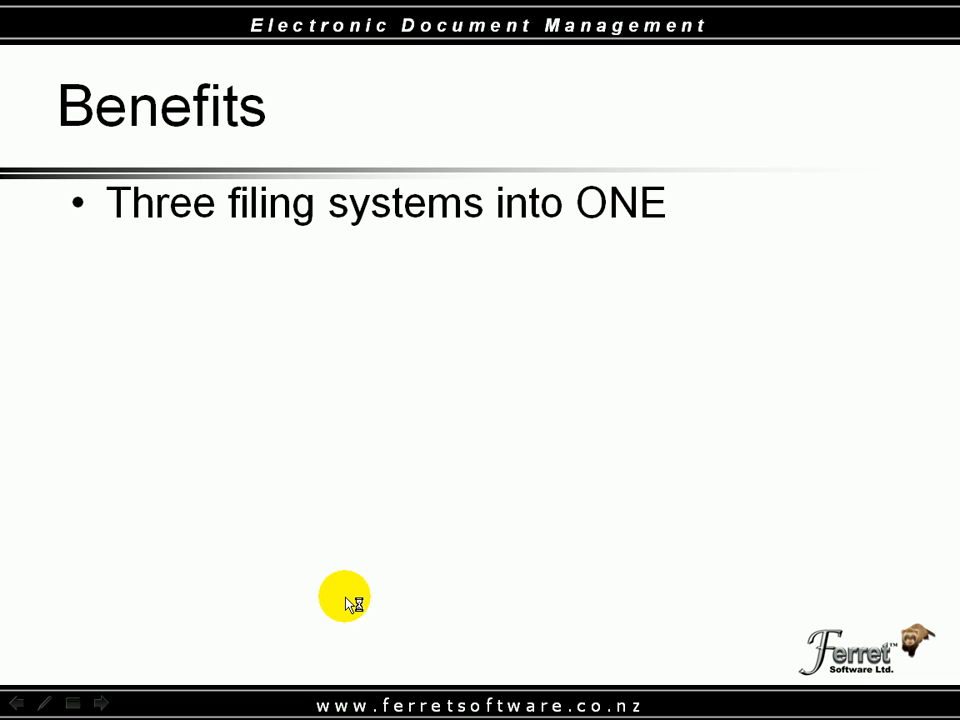
left_click(345, 603)
left_click(345, 597)
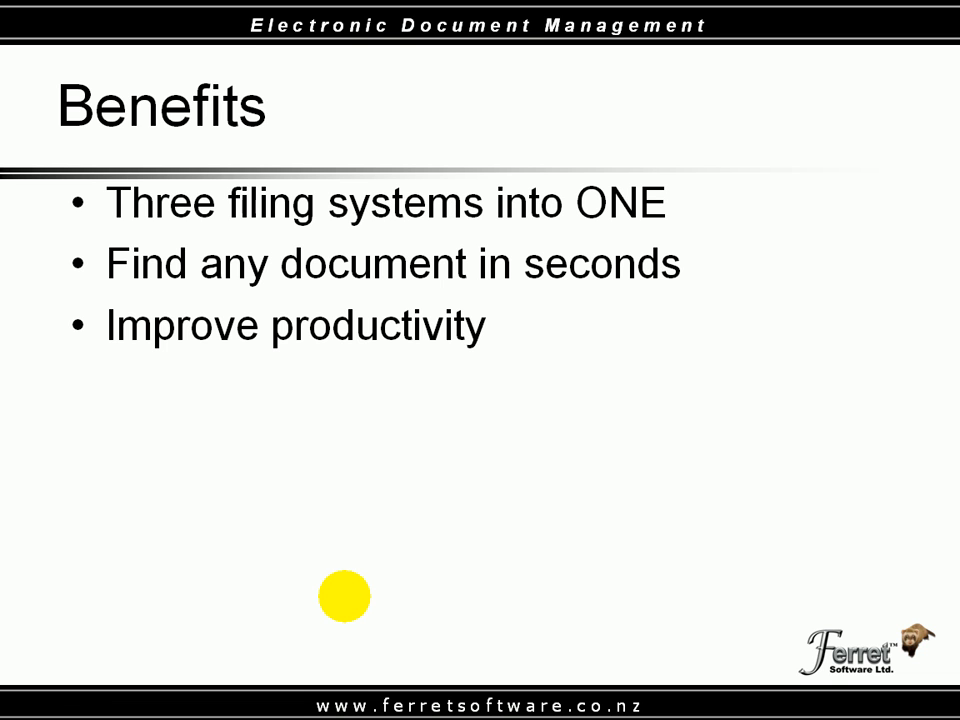
left_click(345, 597)
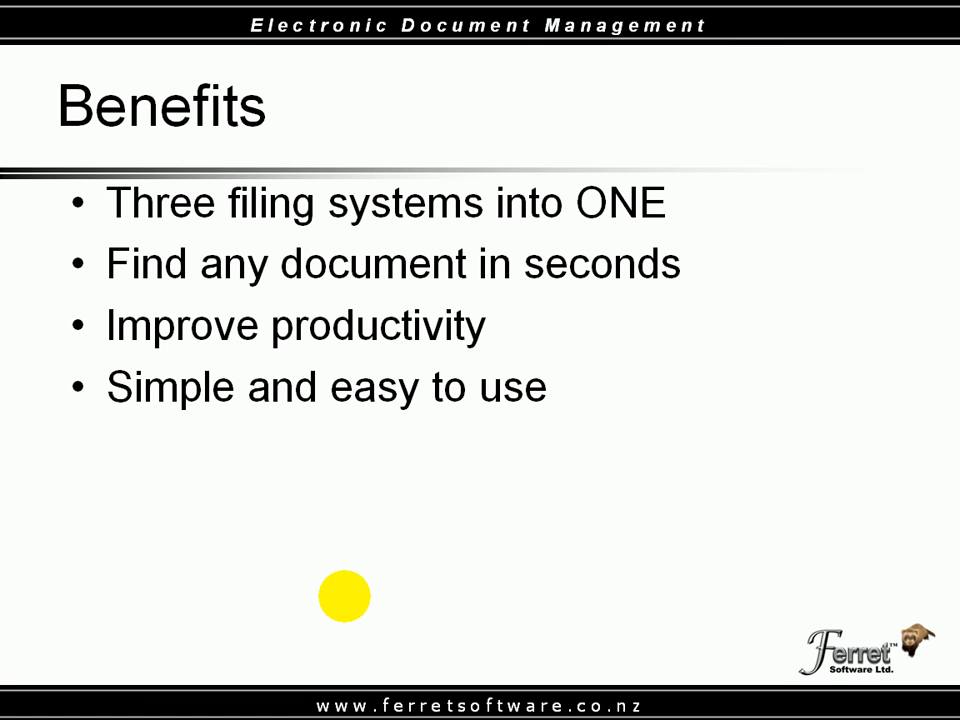
left_click(345, 597)
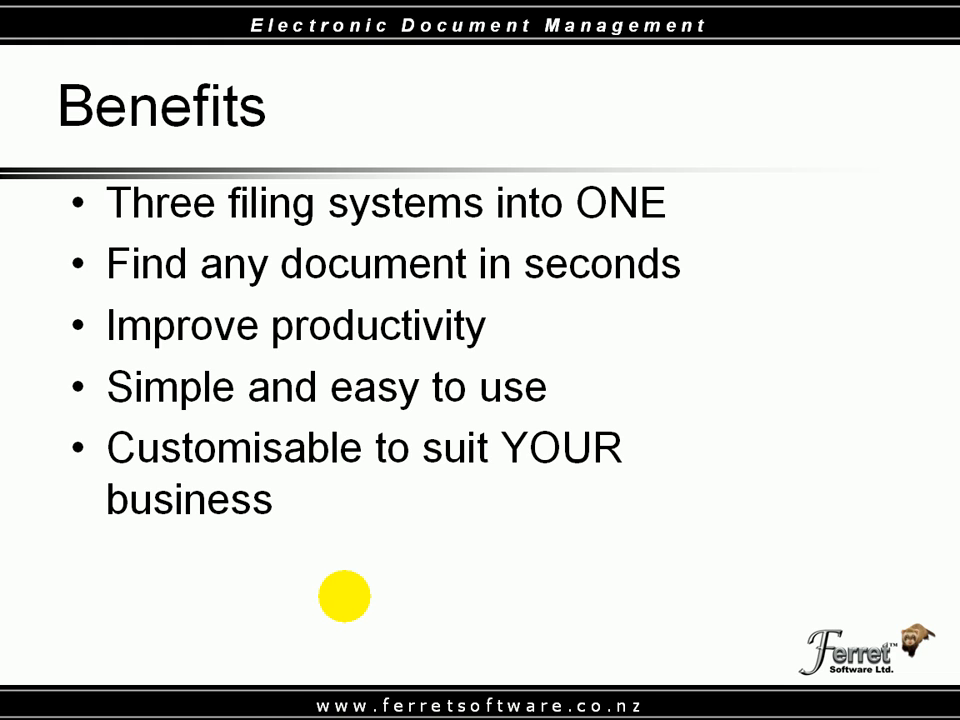
left_click(345, 597)
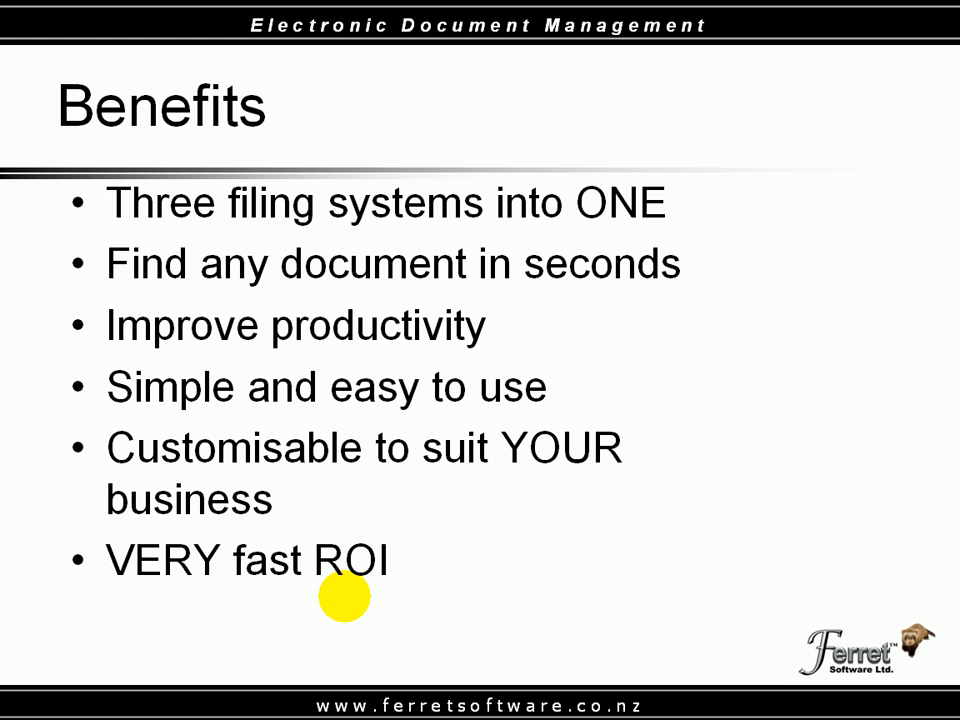
left_click(345, 597)
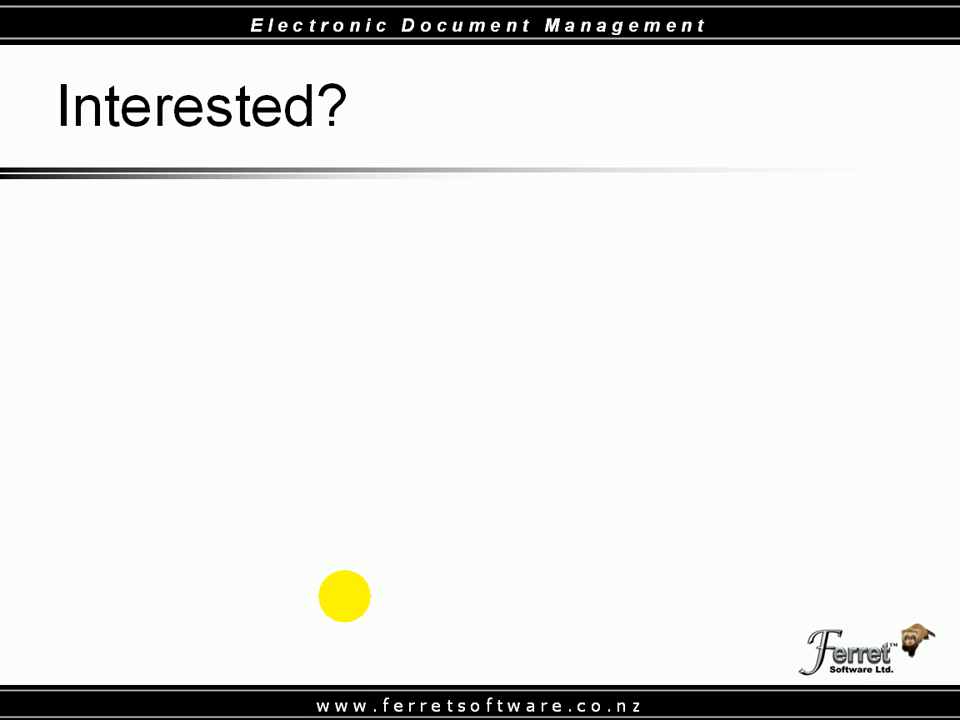
left_click(345, 597)
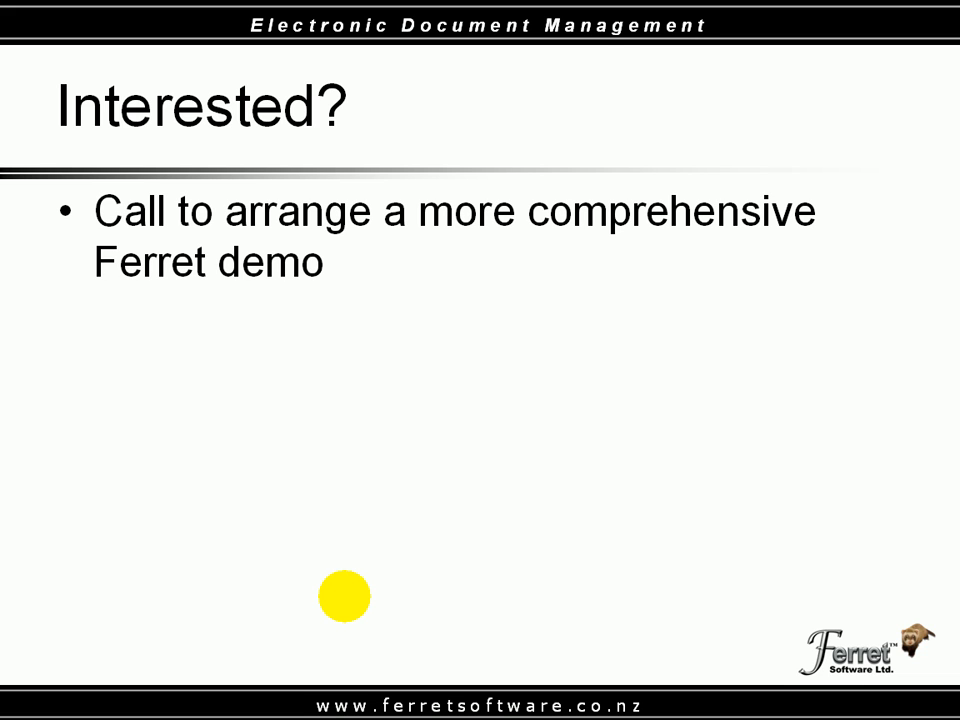